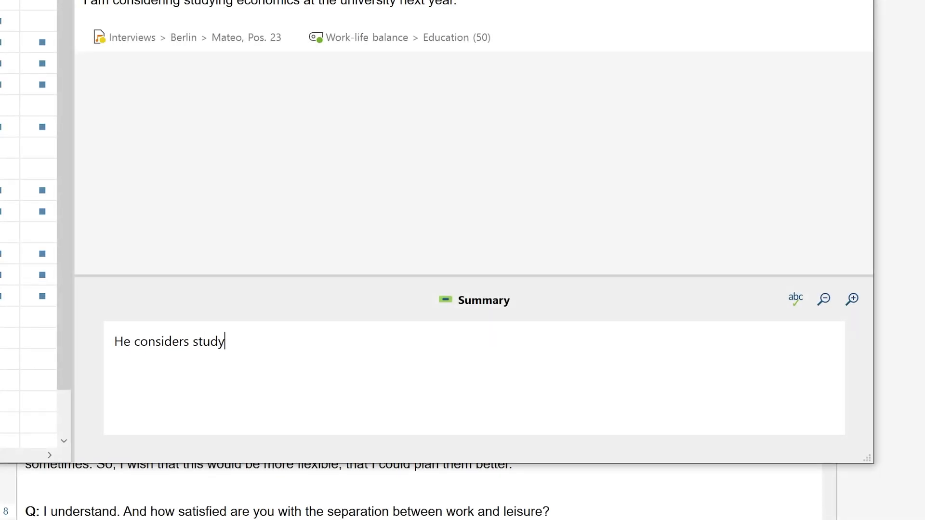
# Leave the summary preview and show Selim's interview transcript in the Document Browser
pyautogui.write('ing economics and reorganize his priorities.')
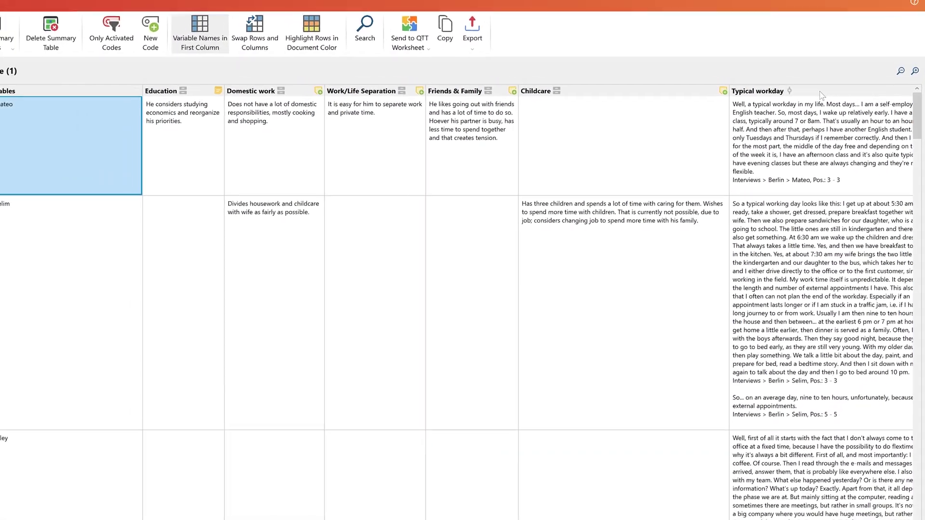
pyautogui.click(319, 50)
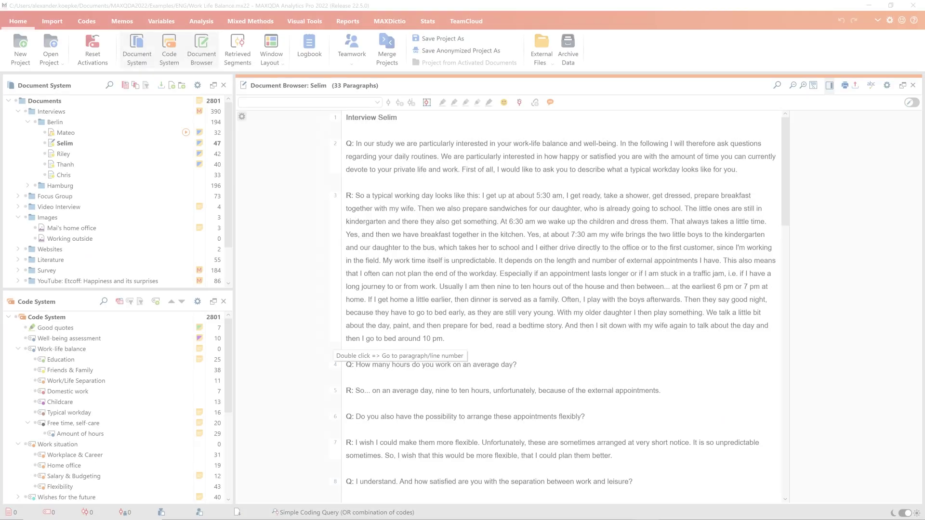
# Code Selim's paragraph 3 as Typical workday and the sentence about dressing the children as Childcare
pyautogui.moveTo(446, 339); pyautogui.dragTo(346, 196)
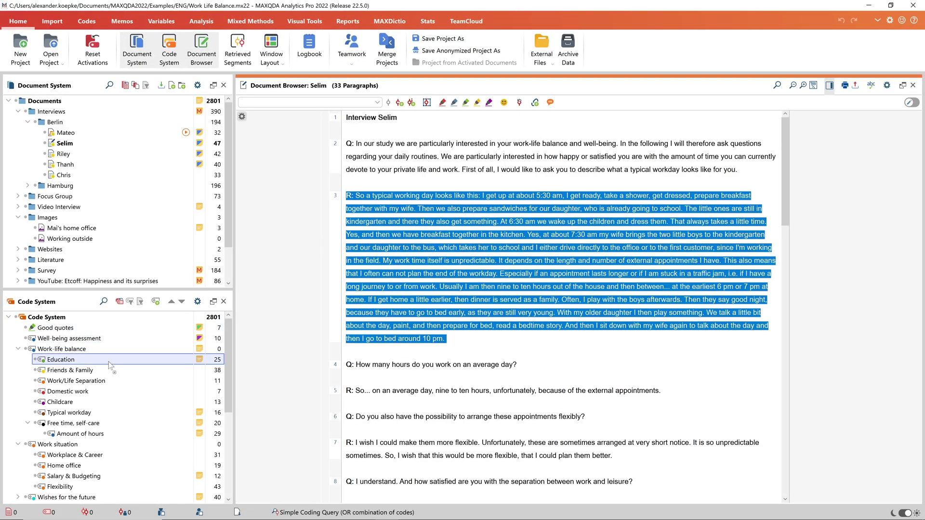
pyautogui.moveTo(81, 417); pyautogui.dragTo(81, 417)
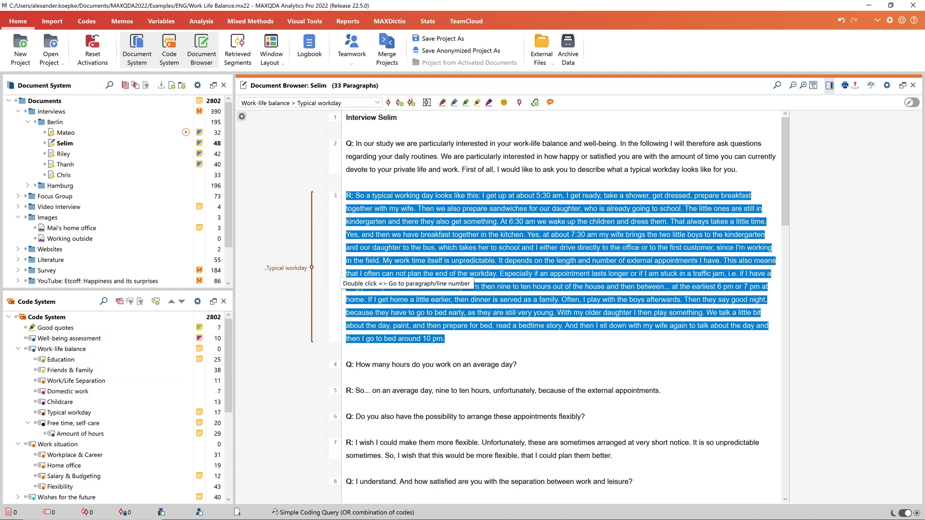
pyautogui.click(419, 208)
pyautogui.moveTo(419, 208); pyautogui.dragTo(767, 221)
pyautogui.moveTo(640, 220); pyautogui.dragTo(101, 405)
pyautogui.moveTo(101, 405); pyautogui.dragTo(101, 404)
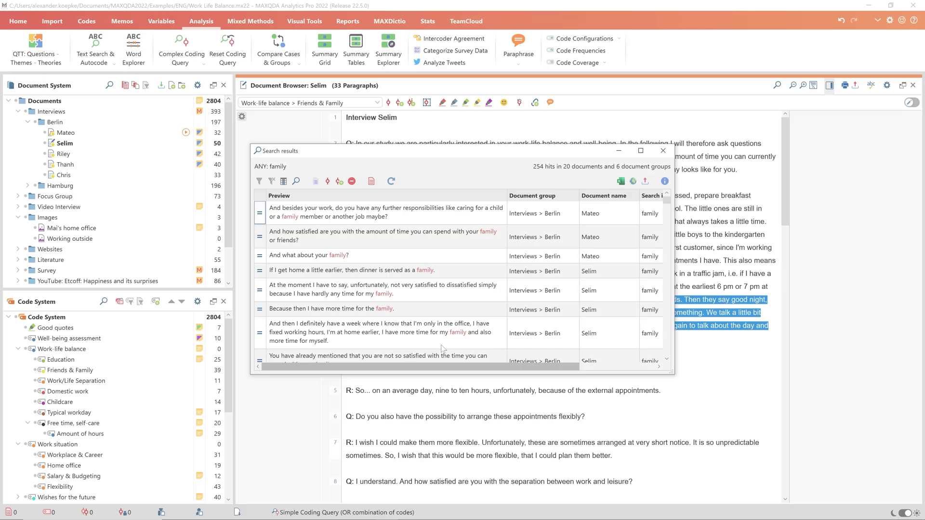
# Autocode all 'family' search hits into a new family code and close the results
pyautogui.click(339, 182)
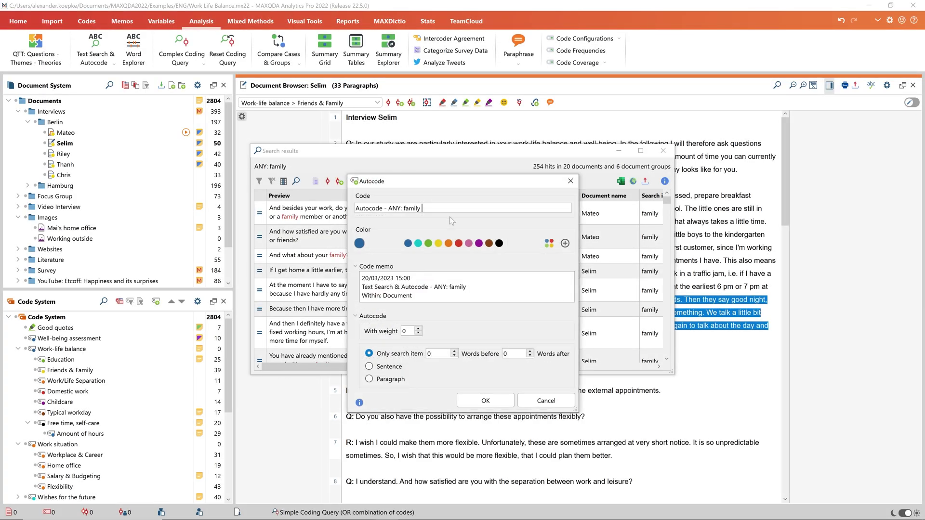
pyautogui.press('Return')
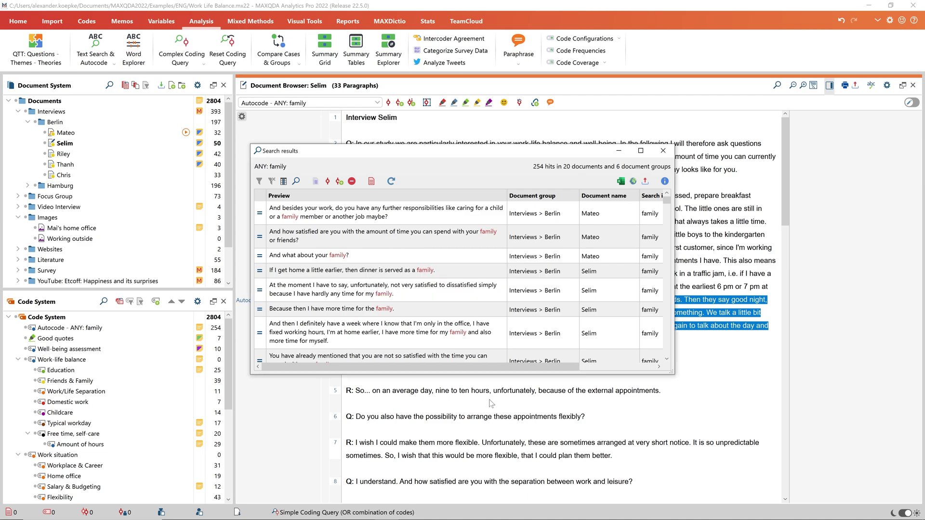
pyautogui.click(482, 314)
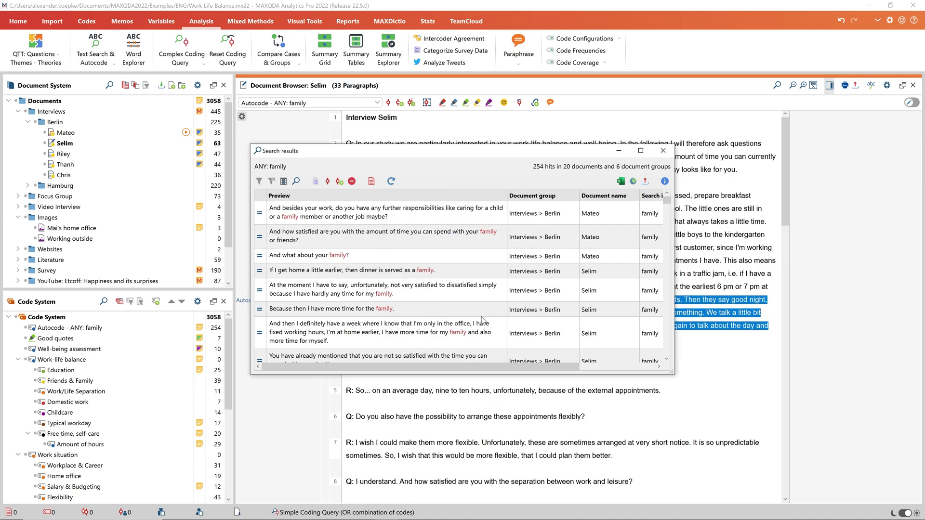
pyautogui.click(663, 150)
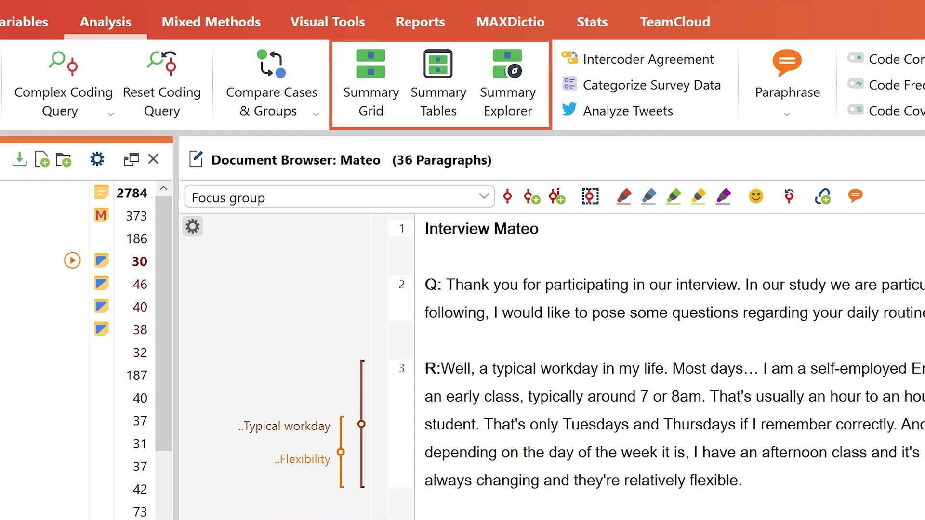
# Open the Summary Grid with Only Activated Codes, displaying segment counts as node values
pyautogui.click(372, 96)
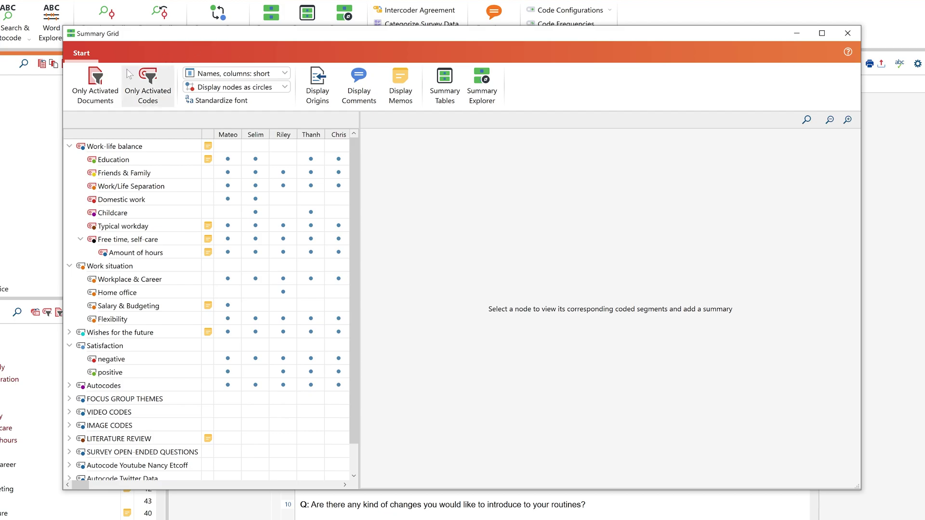
pyautogui.click(147, 92)
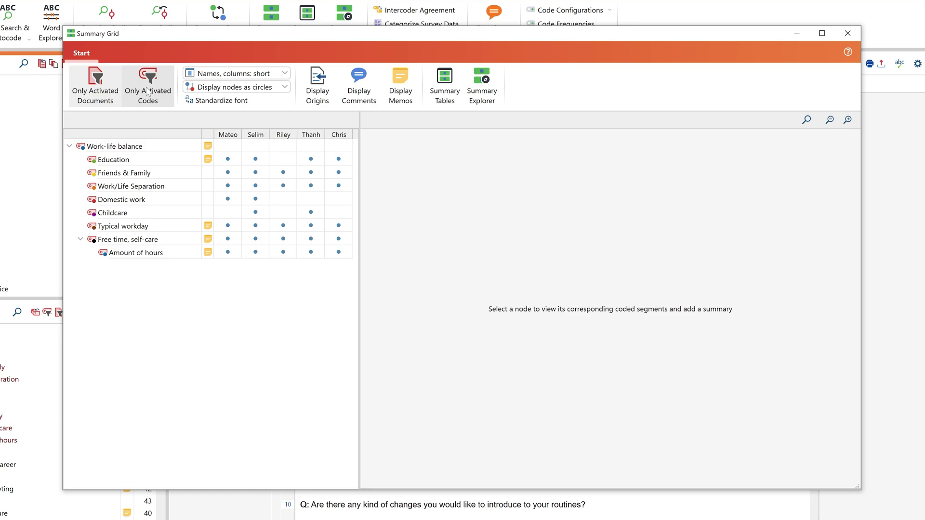
pyautogui.click(219, 89)
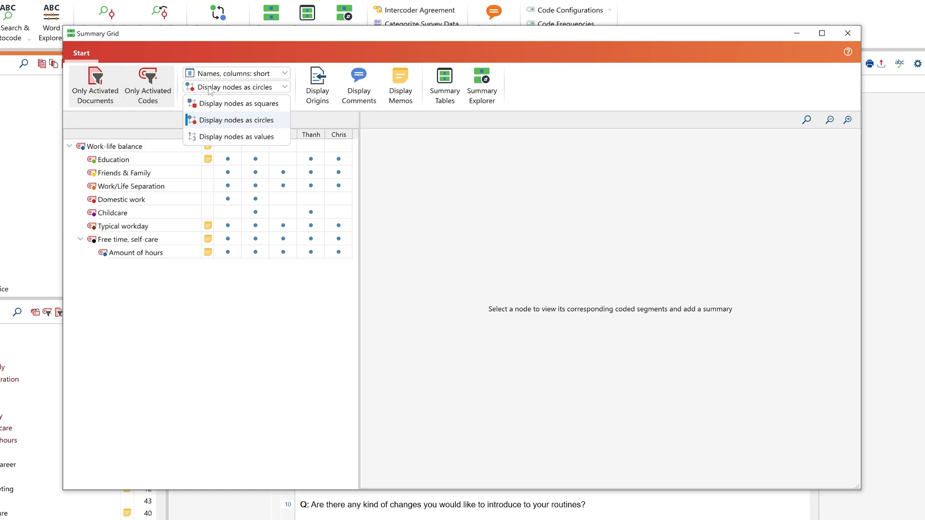
pyautogui.click(253, 136)
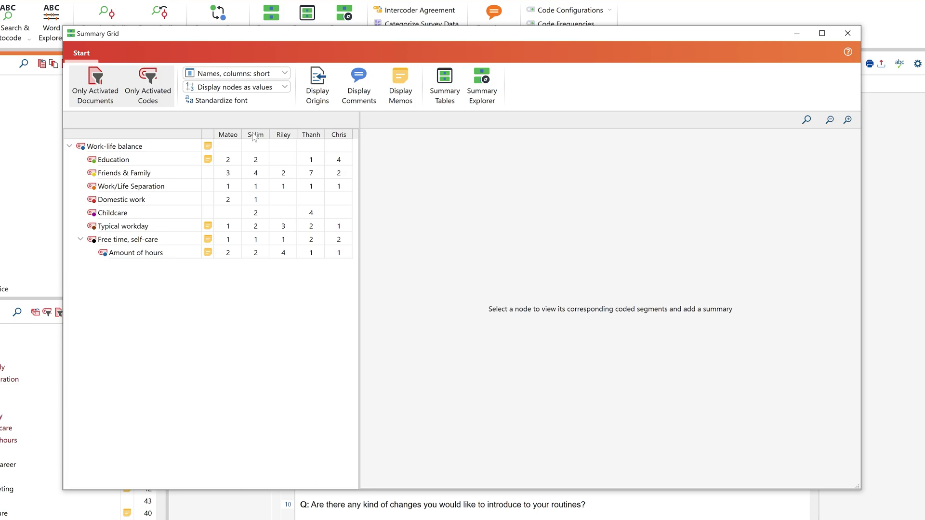
# Show Riley's Amount of hours segments in the grid with their origins, comments and memos
pyautogui.click(231, 160)
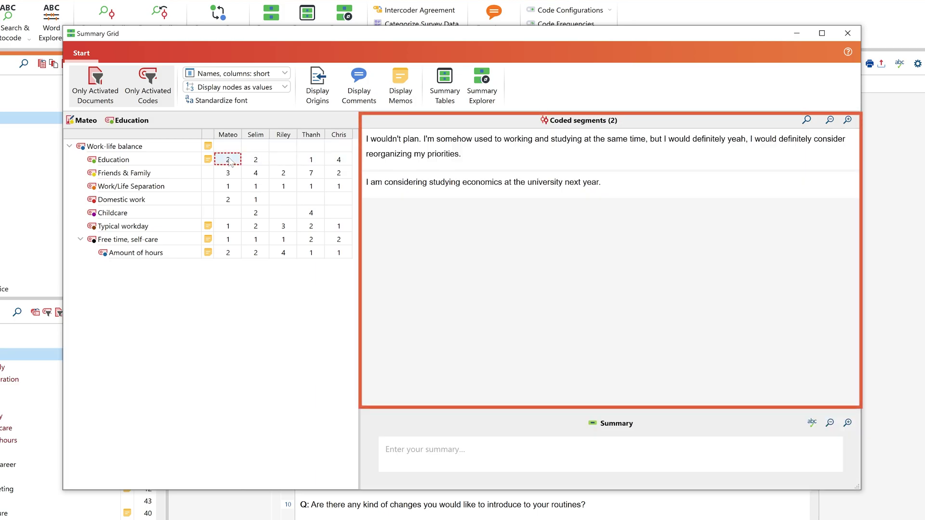
pyautogui.click(284, 253)
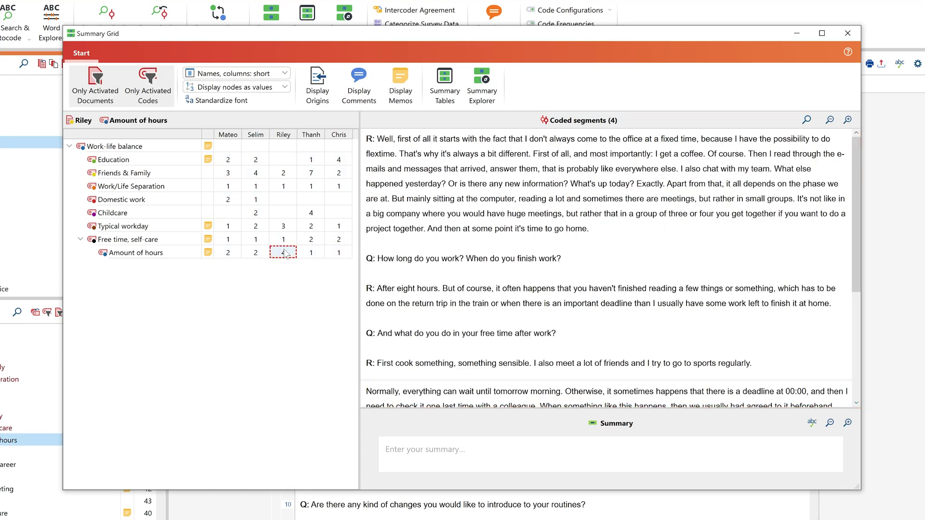
pyautogui.click(326, 105)
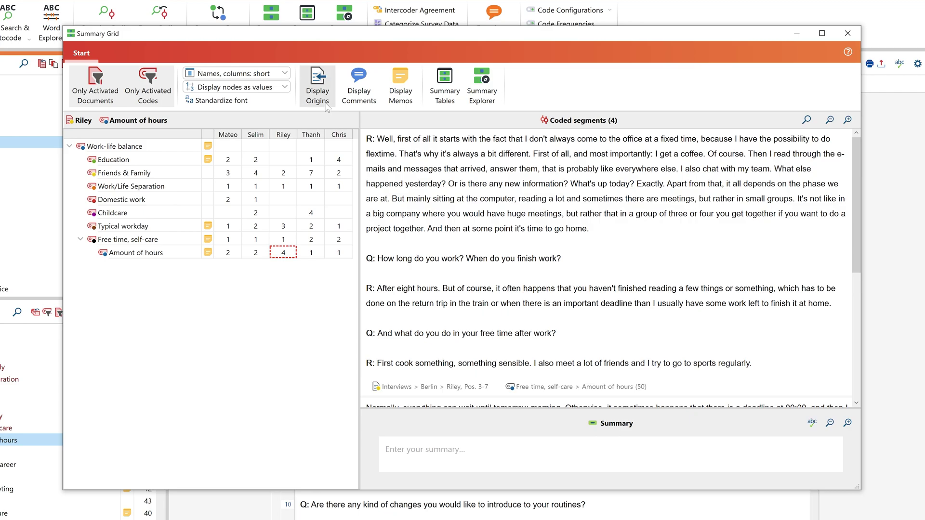
pyautogui.click(357, 100)
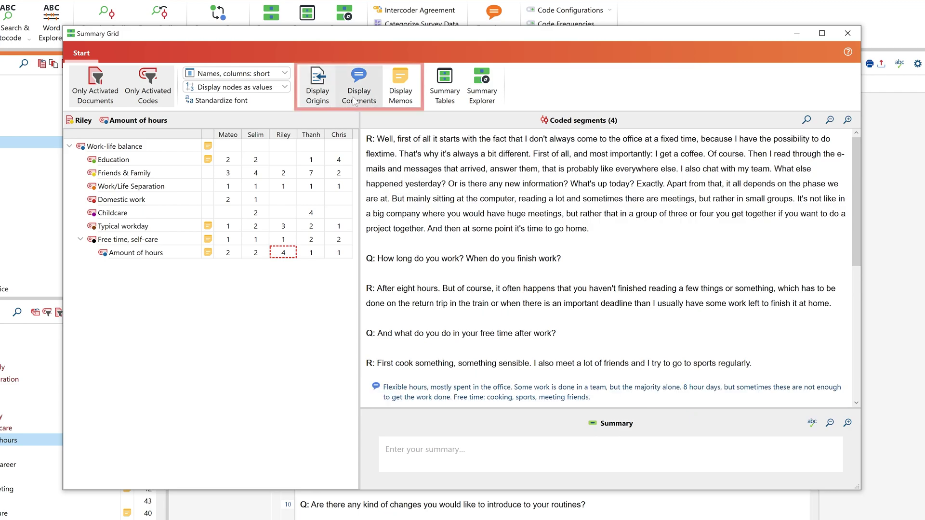
pyautogui.click(401, 92)
pyautogui.scroll(-1, 607, 267)
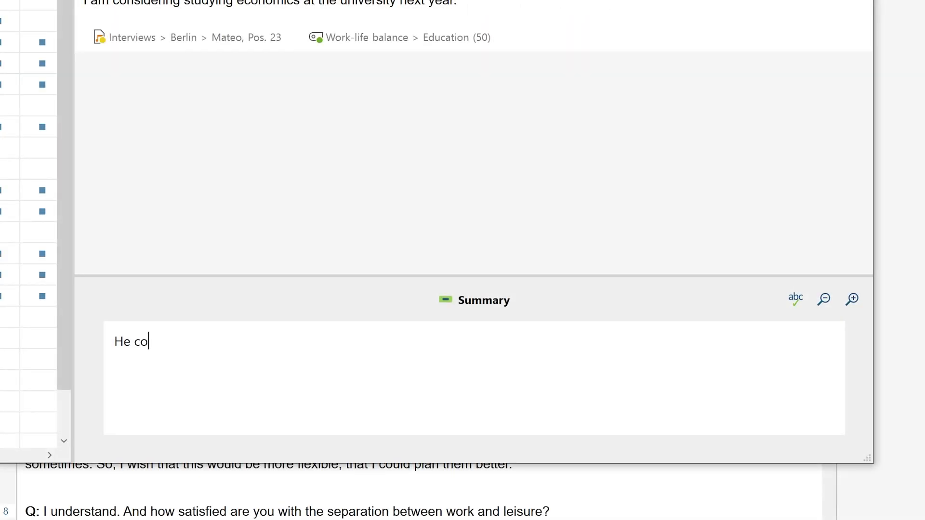
# Summarize Mateo's Education segments as considering studying economics, correcting 'prioritys' to 'priorities' with spell check
pyautogui.write('nsiders studying economics and reorganizing his prioritys.')
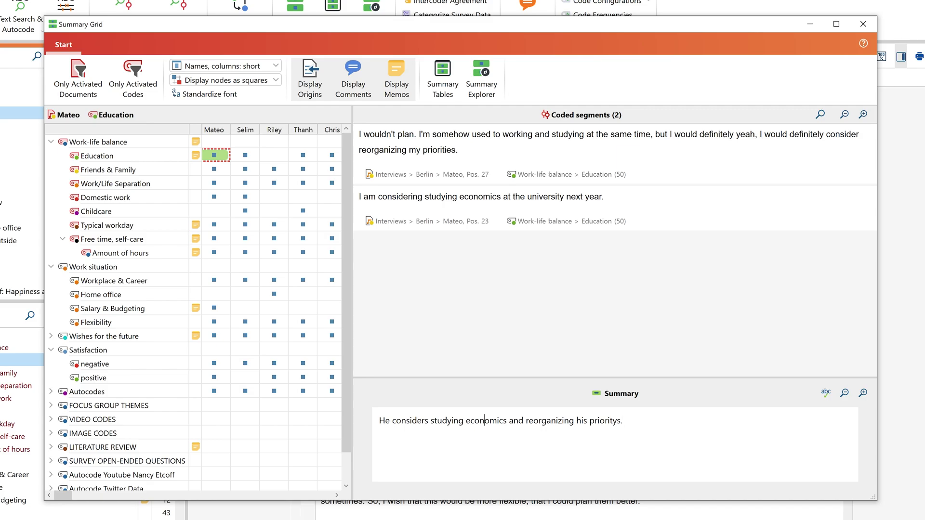
pyautogui.click(828, 400)
pyautogui.press('BackSpace')
pyautogui.write('ie')
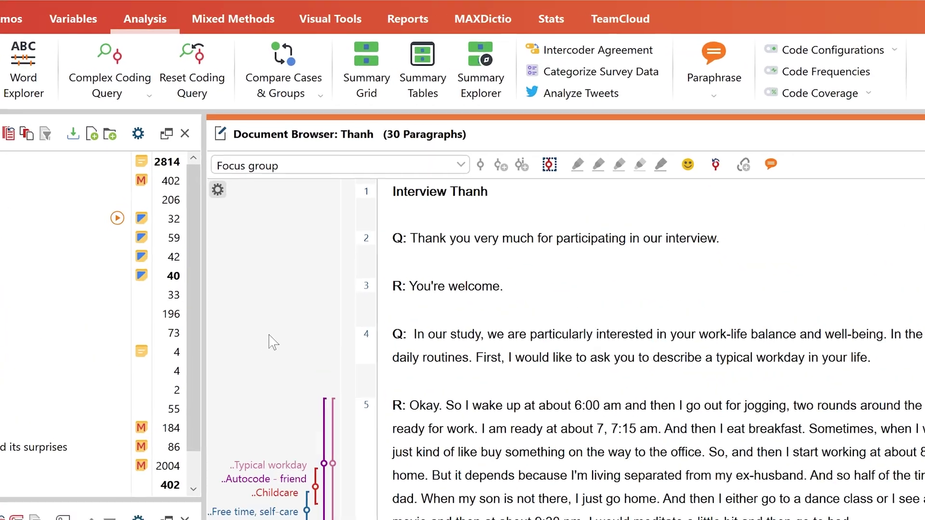
# Start a new summary table including all eight Work-life balance subcodes, from Education to Free time, self-care
pyautogui.click(436, 96)
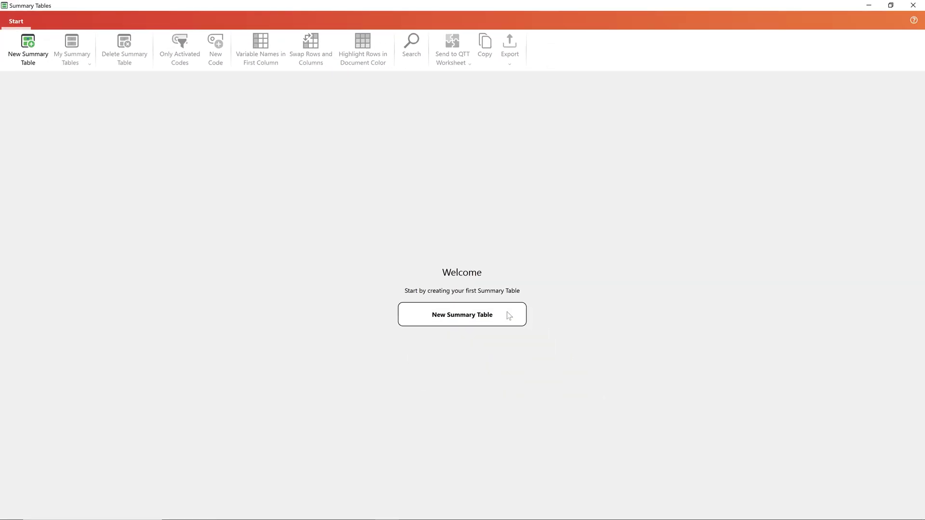
pyautogui.click(509, 316)
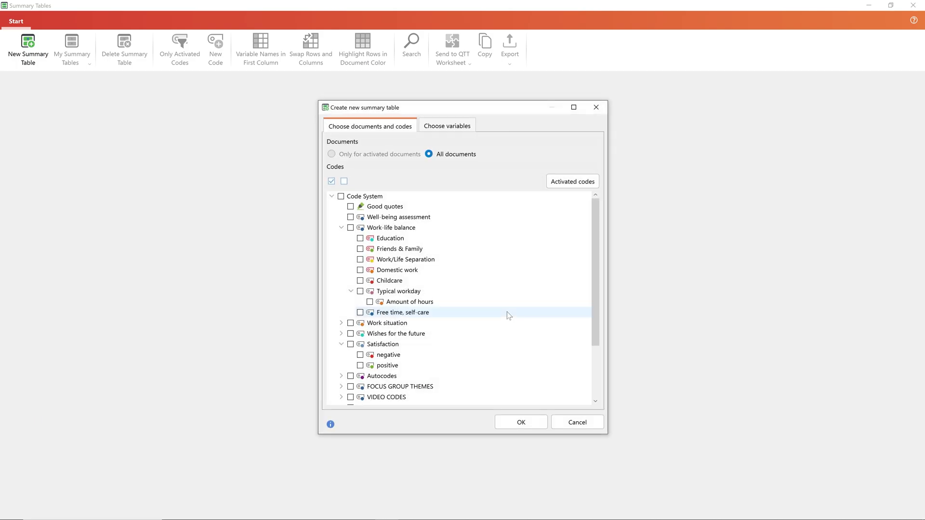
pyautogui.click(360, 238)
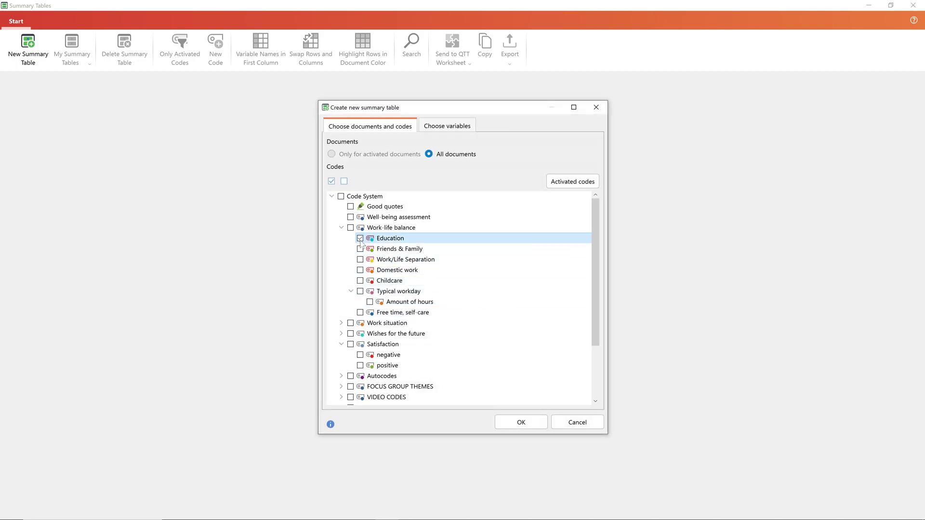
pyautogui.click(360, 248)
pyautogui.click(360, 259)
pyautogui.click(360, 270)
pyautogui.click(359, 280)
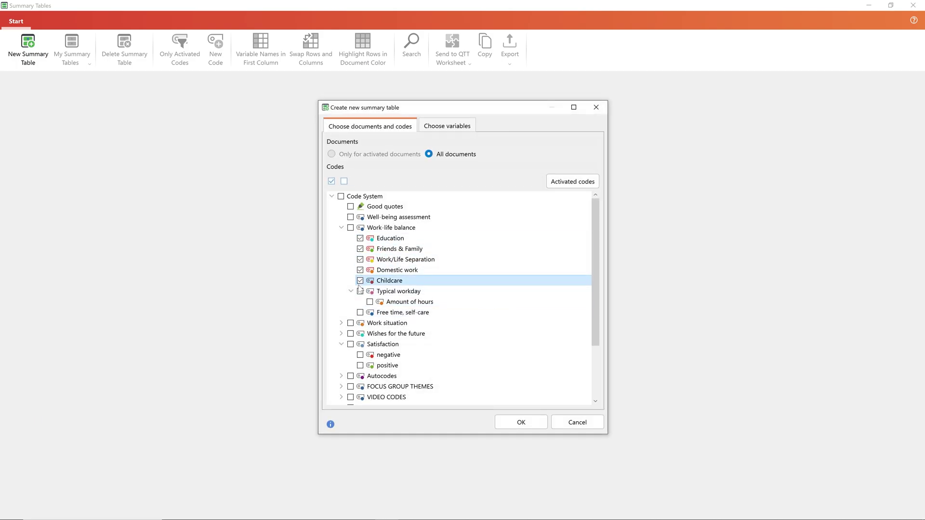
pyautogui.click(359, 291)
pyautogui.click(370, 302)
pyautogui.click(360, 312)
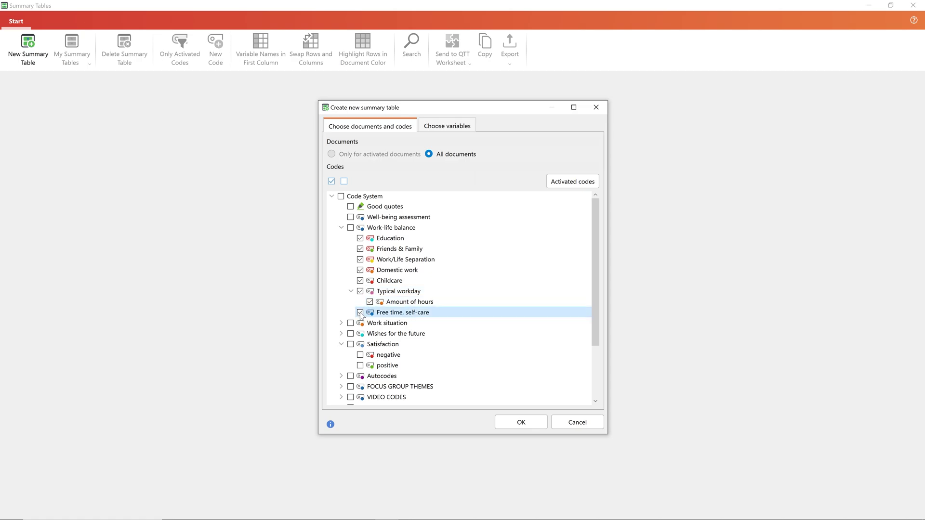
# Add Age as the variable in the table's first column
pyautogui.click(446, 125)
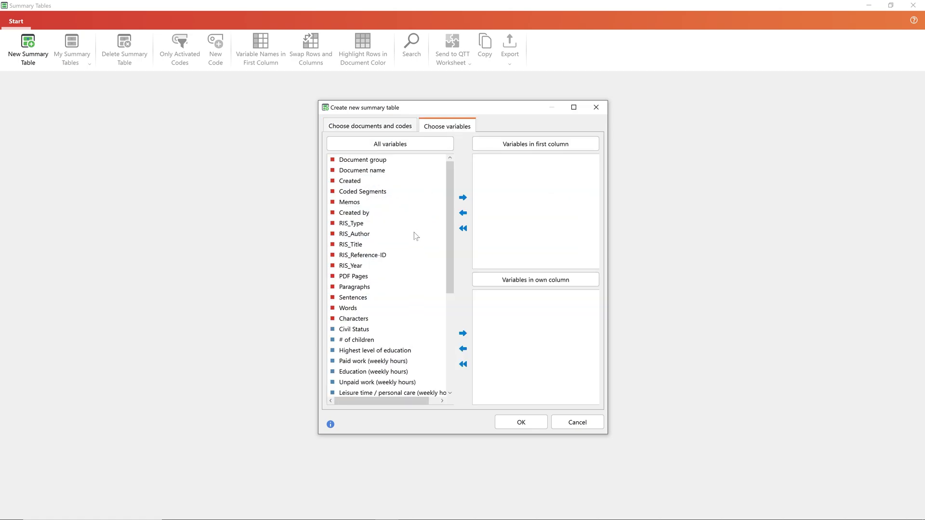
pyautogui.scroll(-6, 412, 270)
pyautogui.click(368, 310)
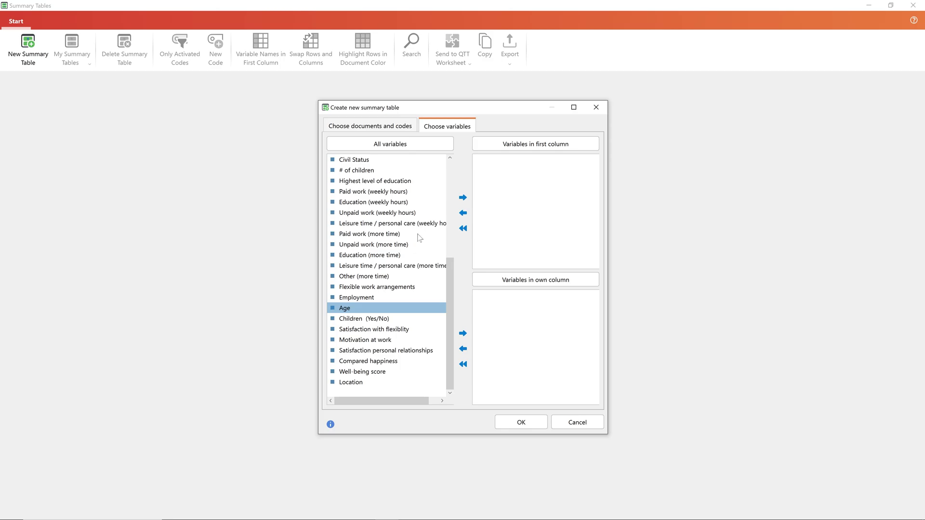
pyautogui.click(462, 197)
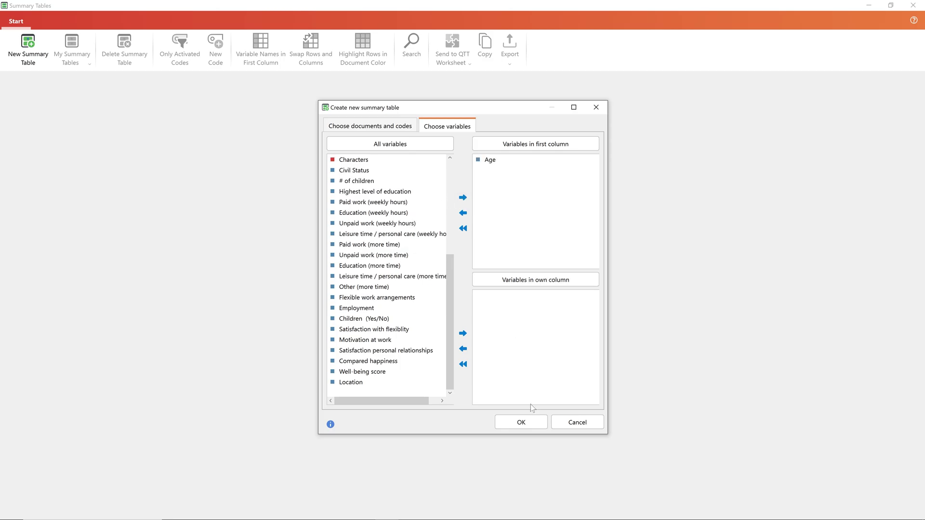
# Build the summary table, widen the Education and Friends & Family columns, and move Domestic work earlier
pyautogui.click(532, 417)
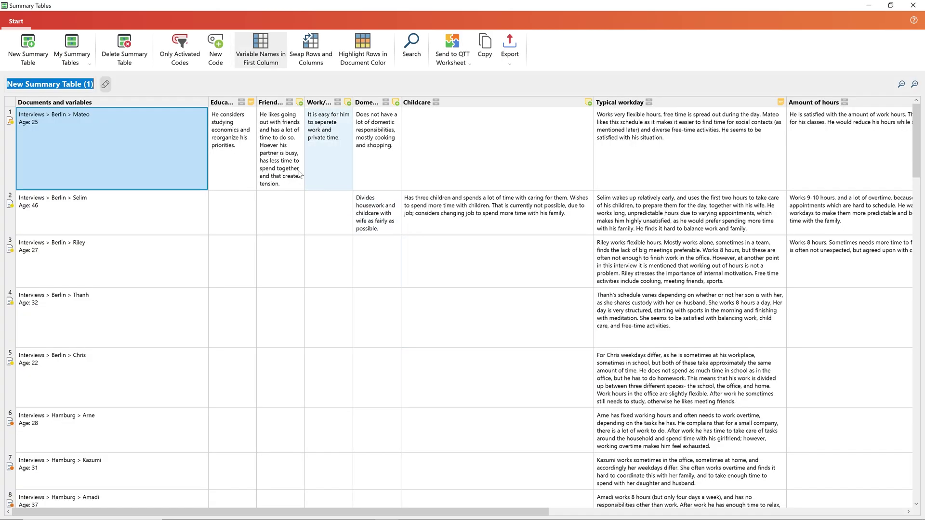
pyautogui.moveTo(256, 108); pyautogui.dragTo(551, 108)
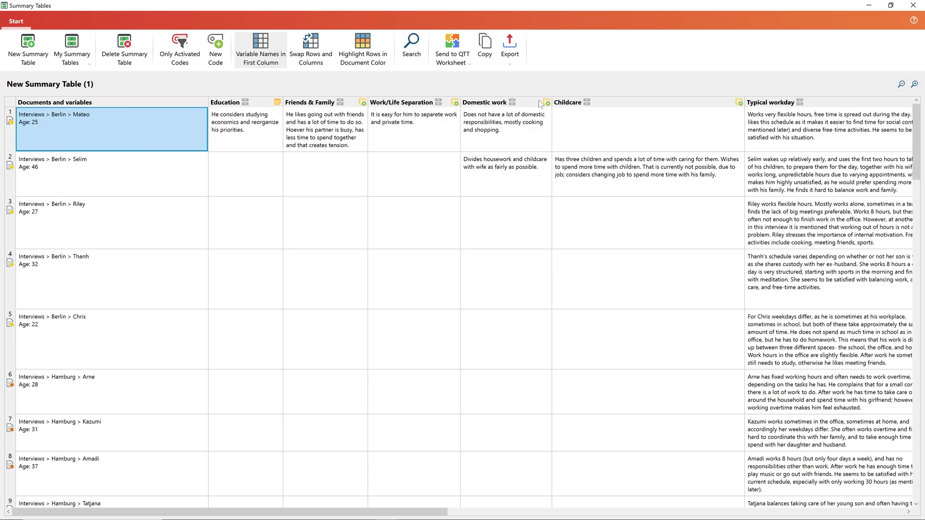
pyautogui.moveTo(538, 105); pyautogui.dragTo(771, 105)
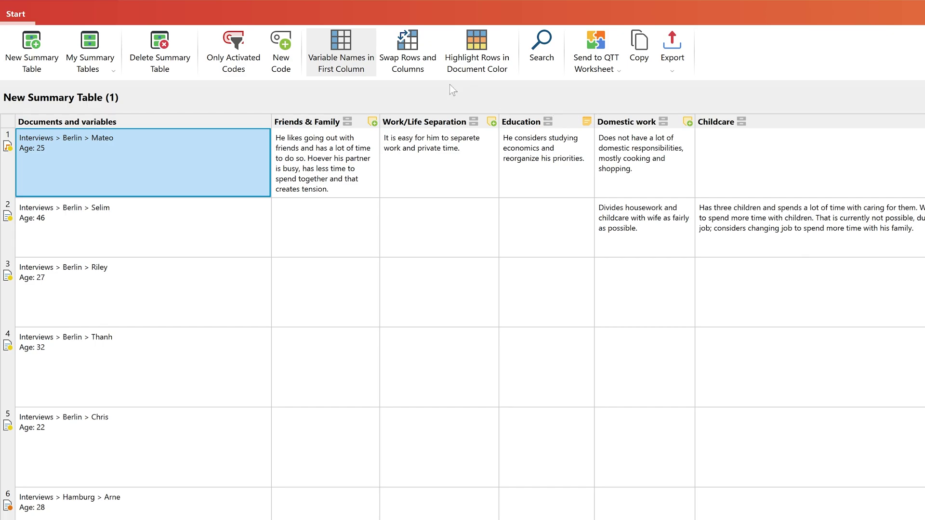
pyautogui.click(241, 47)
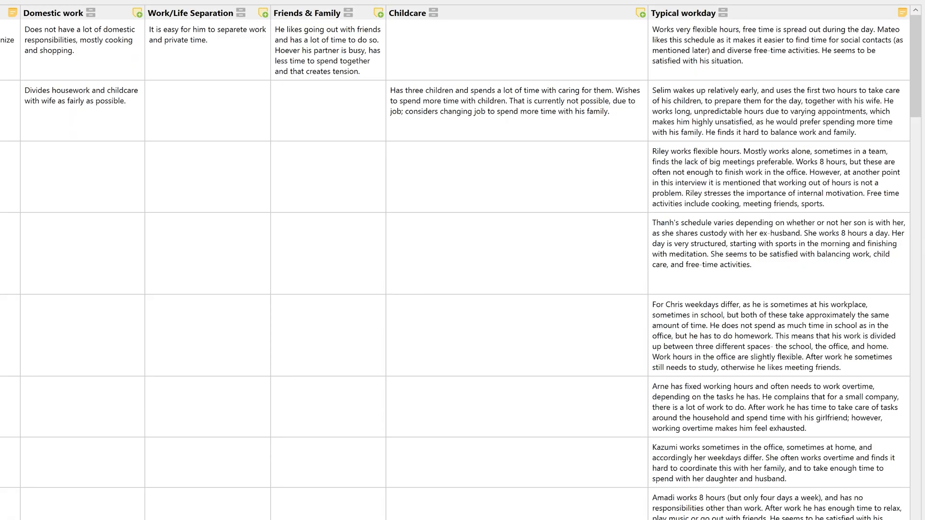
pyautogui.click(516, 97)
pyautogui.rightClick(516, 97)
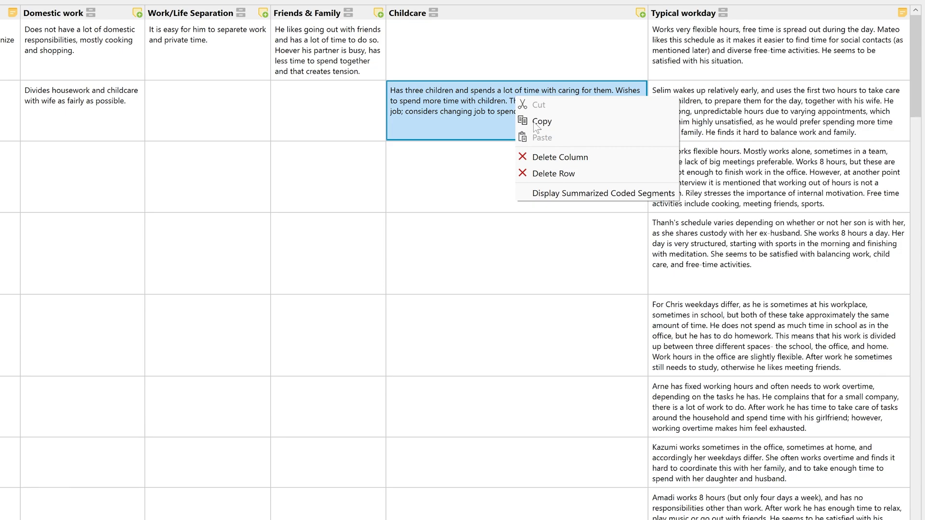
pyautogui.click(602, 193)
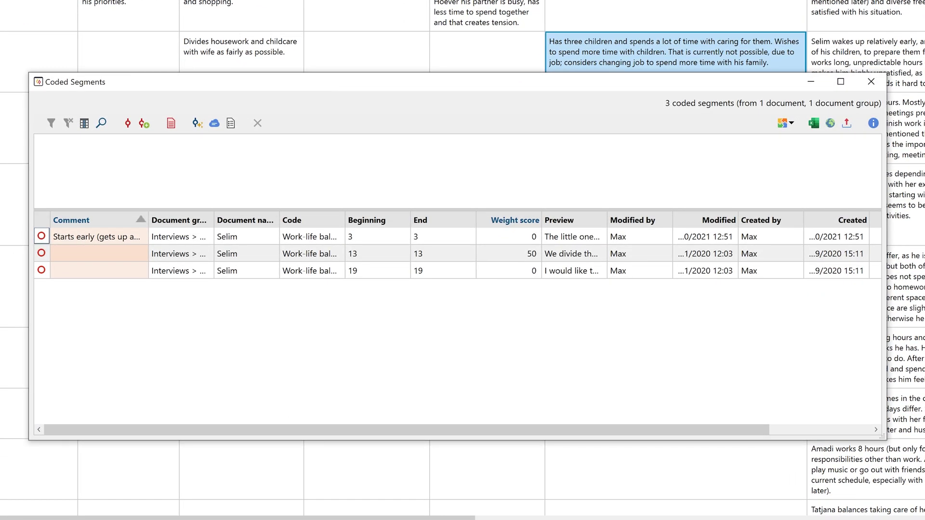
pyautogui.click(184, 240)
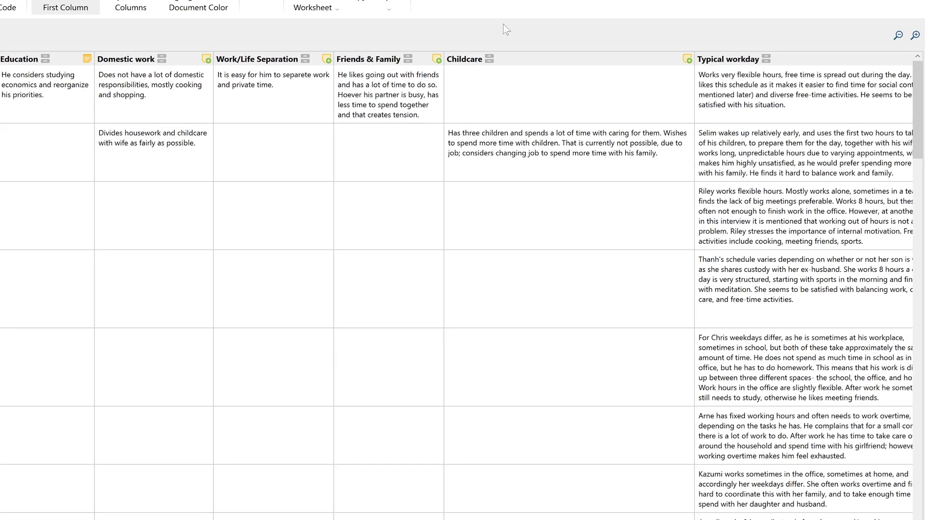
# Show full coded segments for Typical workday and highlight rows in their document colour
pyautogui.rightClick(789, 54)
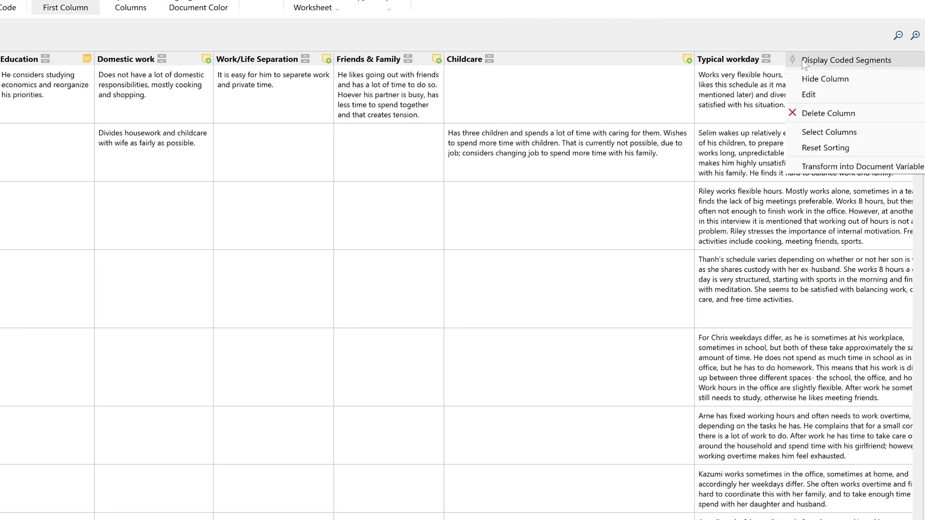
pyautogui.click(803, 62)
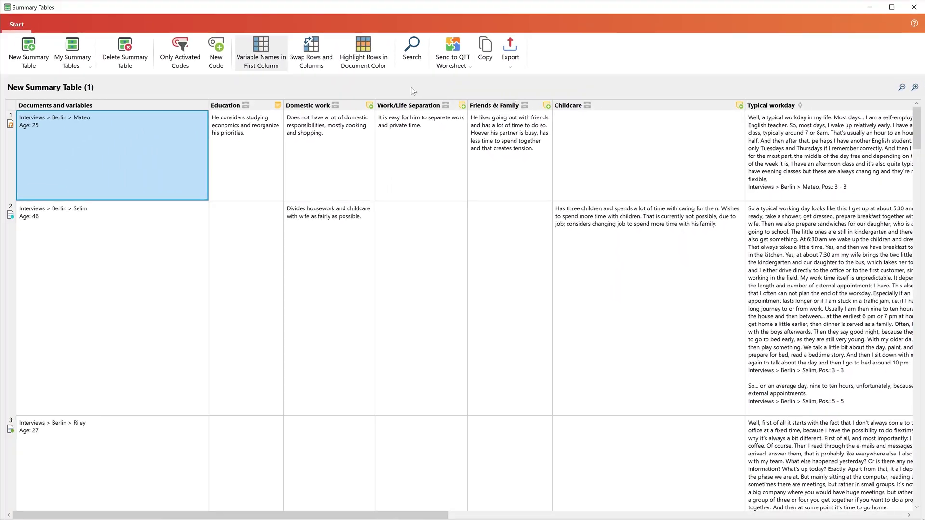
pyautogui.click(370, 68)
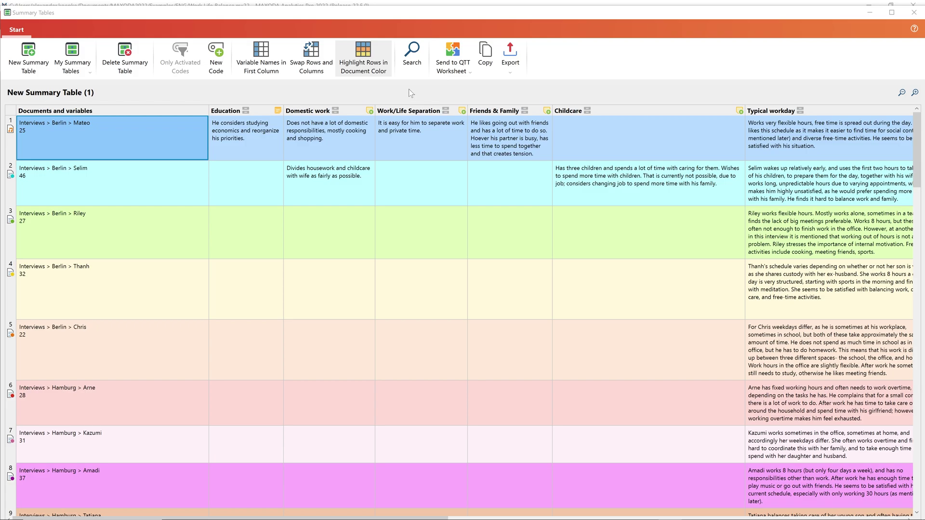
# Swap rows and columns, write 'Mateo is a freelance' in the first document memo, and open the Education code memo
pyautogui.click(317, 73)
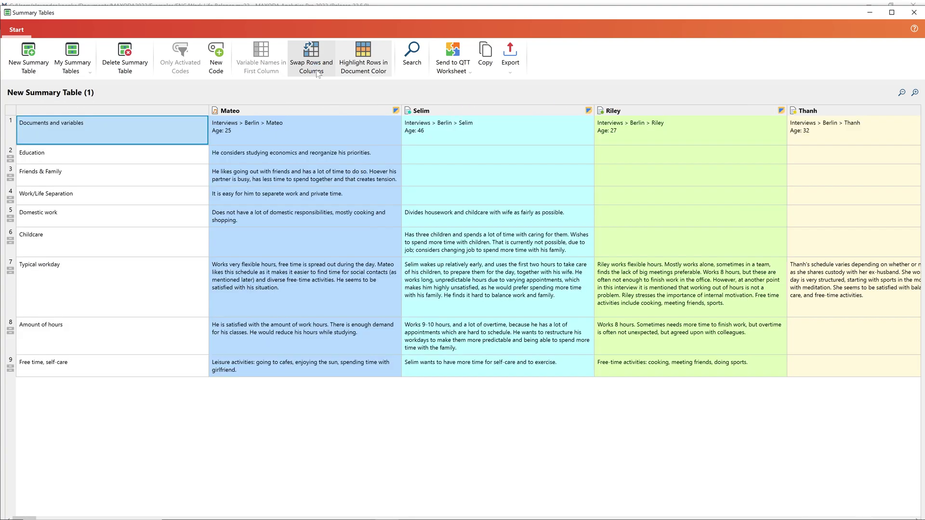
pyautogui.click(395, 111)
pyautogui.write('Mateo is a fre')
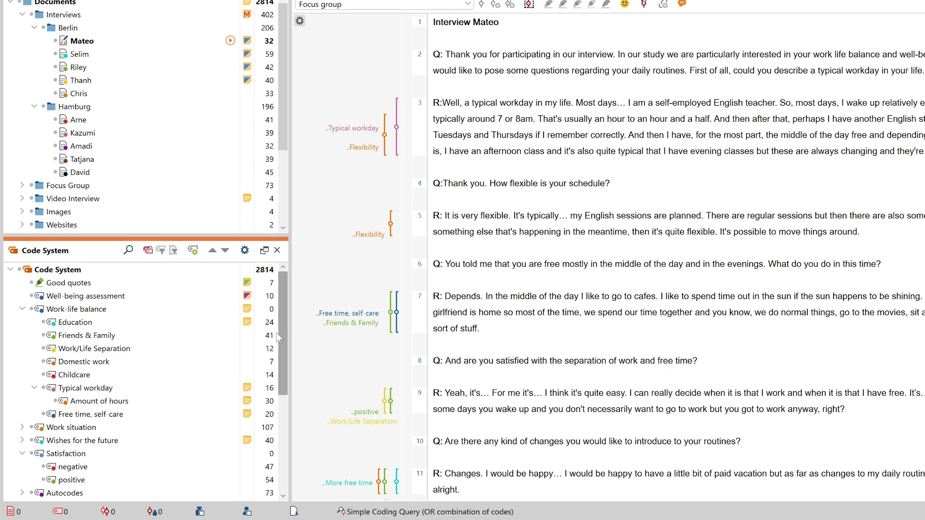
pyautogui.click(246, 320)
pyautogui.doubleClick(246, 322)
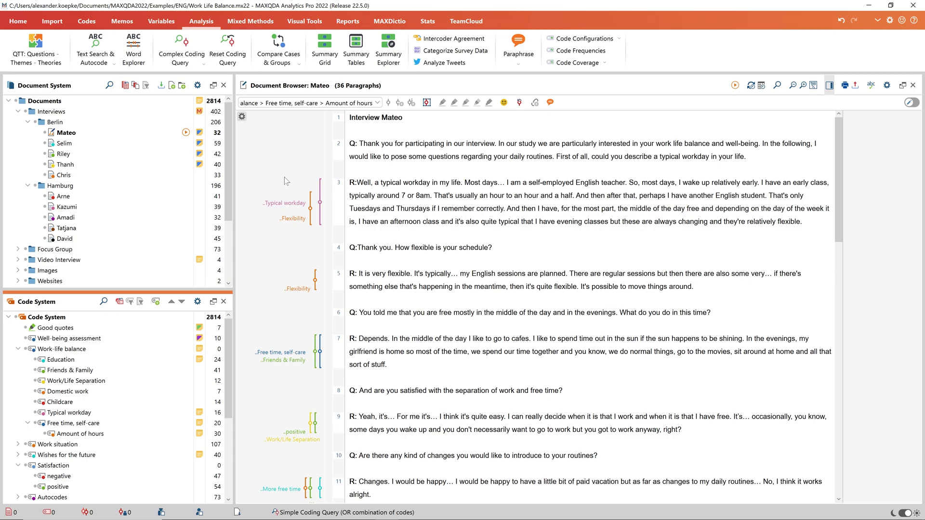
# Set up a Summary Explorer with Mateo, Selim and Riley as columns and Typical workday through Amount of hours as codes
pyautogui.click(397, 66)
pyautogui.click(66, 133)
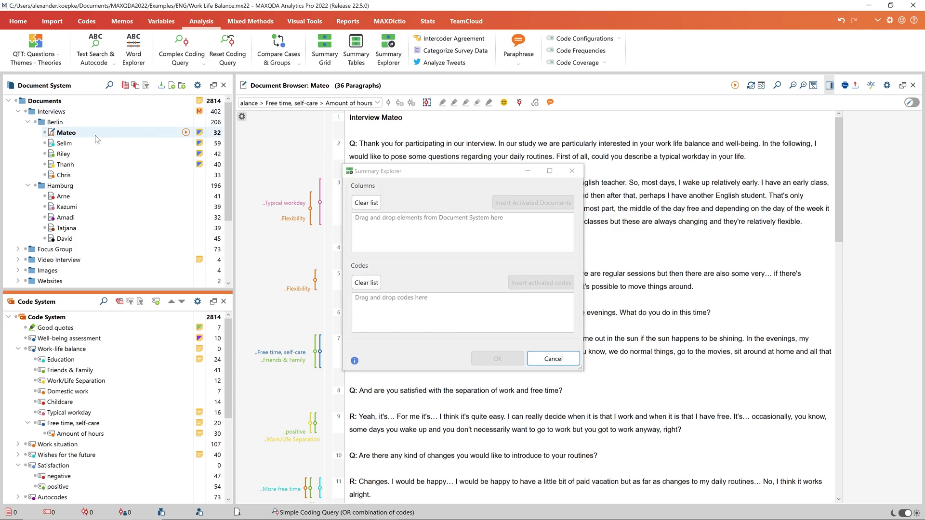
pyautogui.keyDown('shift'); pyautogui.click(77, 153); pyautogui.keyUp('shift')
pyautogui.moveTo(73, 134); pyautogui.dragTo(385, 234)
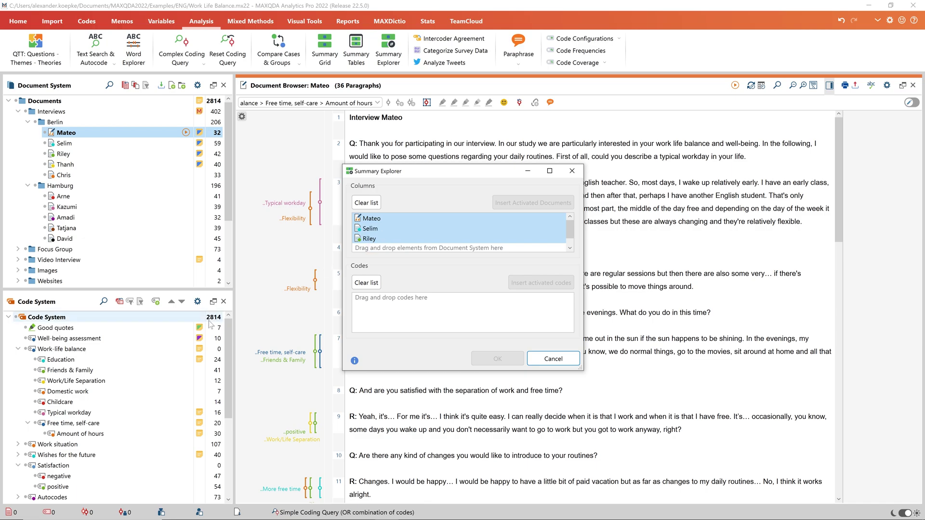
pyautogui.click(70, 414)
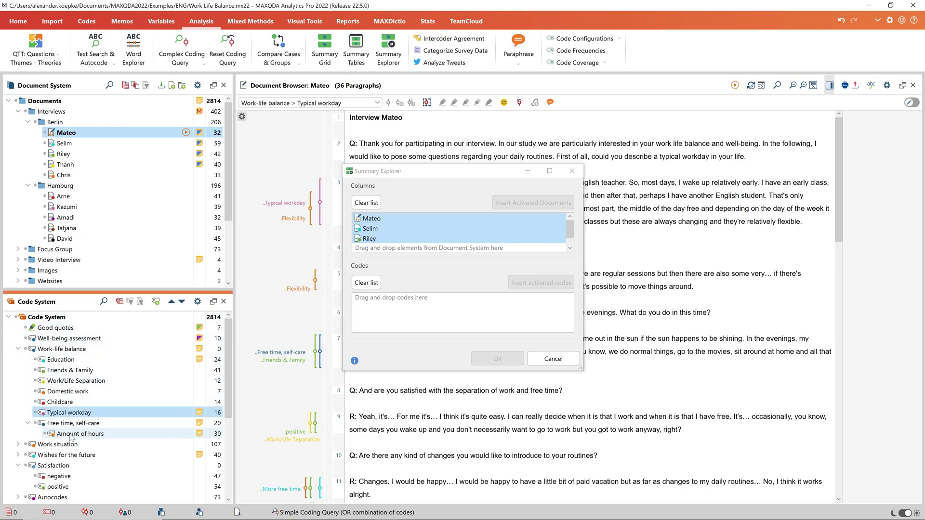
pyautogui.keyDown('shift'); pyautogui.click(77, 433); pyautogui.keyUp('shift')
pyautogui.moveTo(72, 416); pyautogui.dragTo(420, 316)
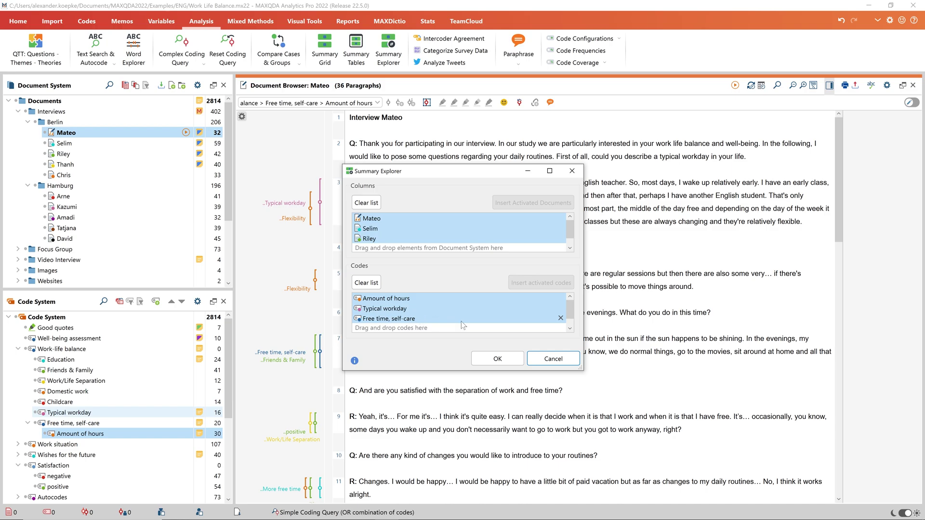
pyautogui.click(507, 362)
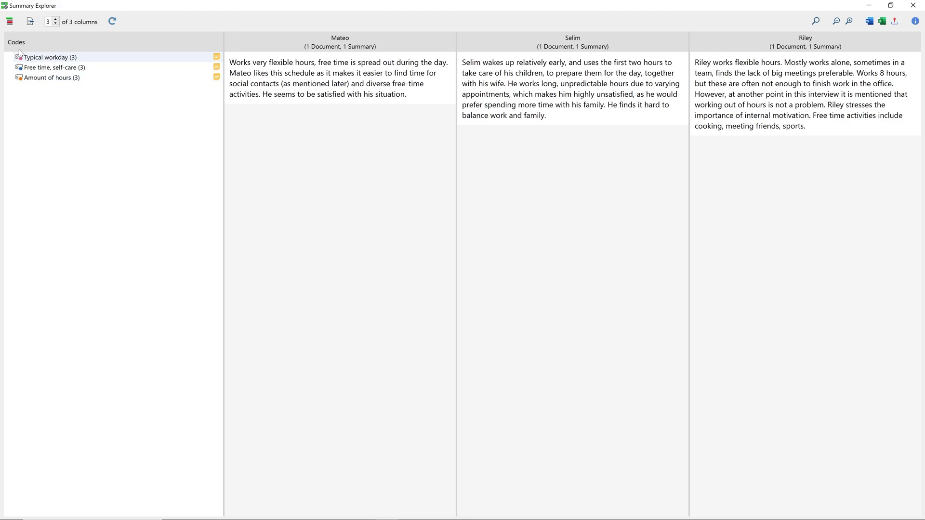
# Show Summary Explorer codes as a hierarchy with each summary's source document, and select Work-life balance
pyautogui.click(9, 21)
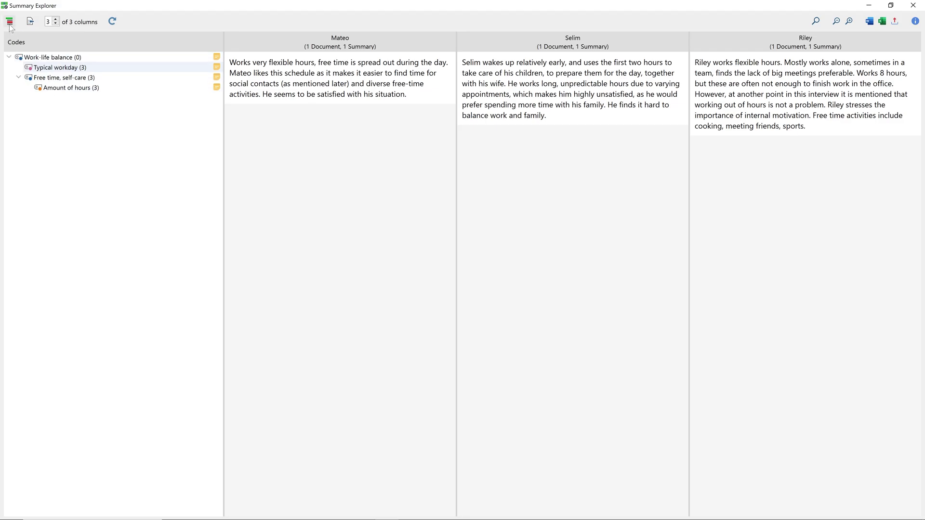
pyautogui.click(30, 23)
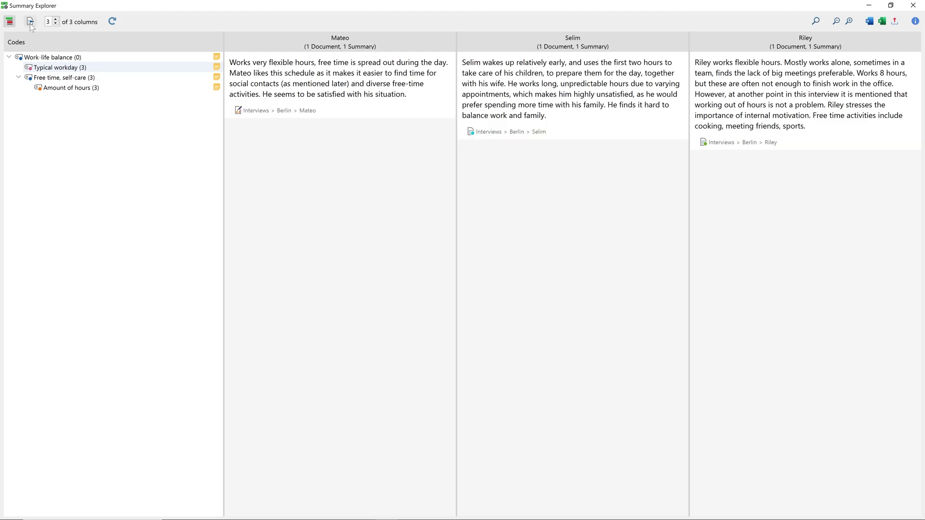
pyautogui.click(52, 57)
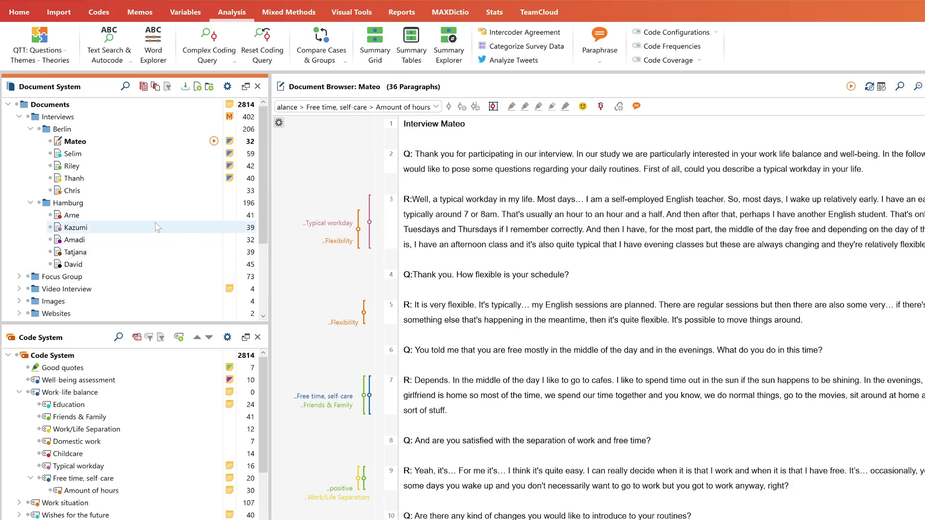
# Open the first Berlin interview's Overview of Summaries and read the Domestic work, Amount of hours and Work situation summaries
pyautogui.rightClick(85, 144)
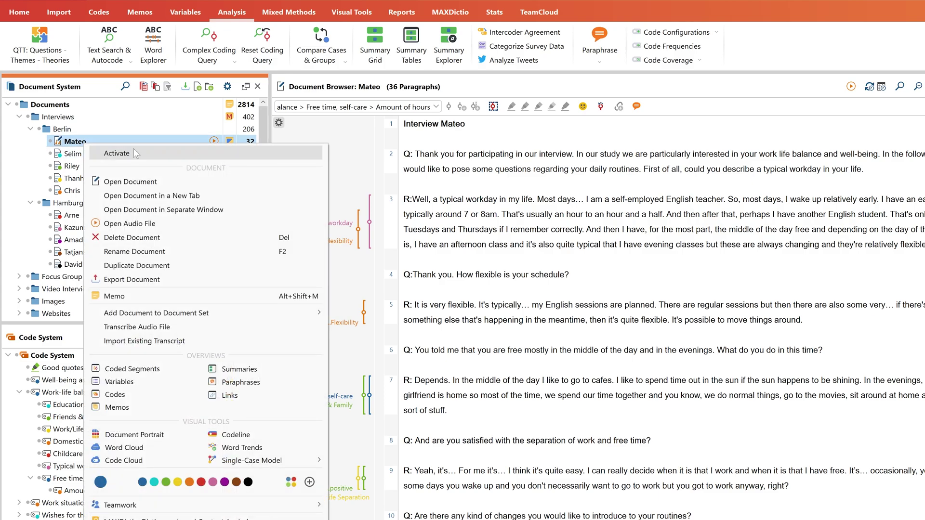
pyautogui.click(259, 369)
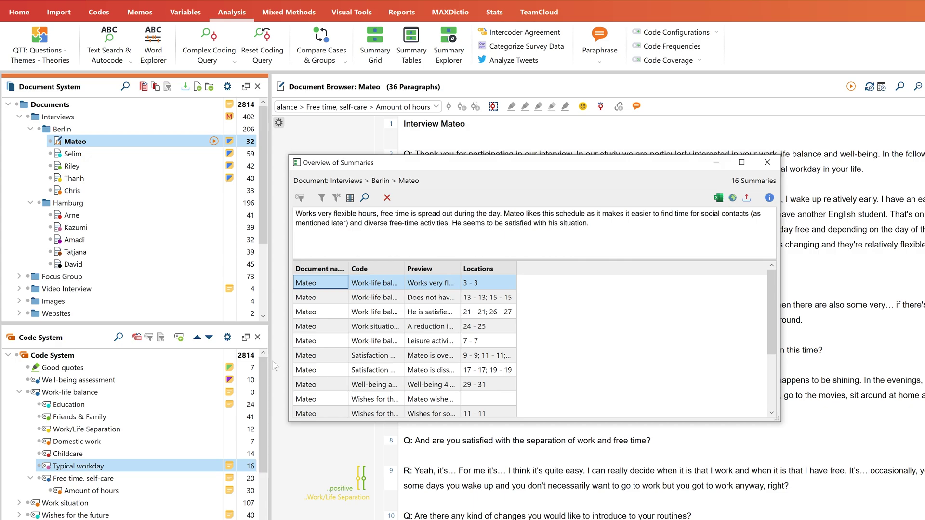
pyautogui.click(358, 297)
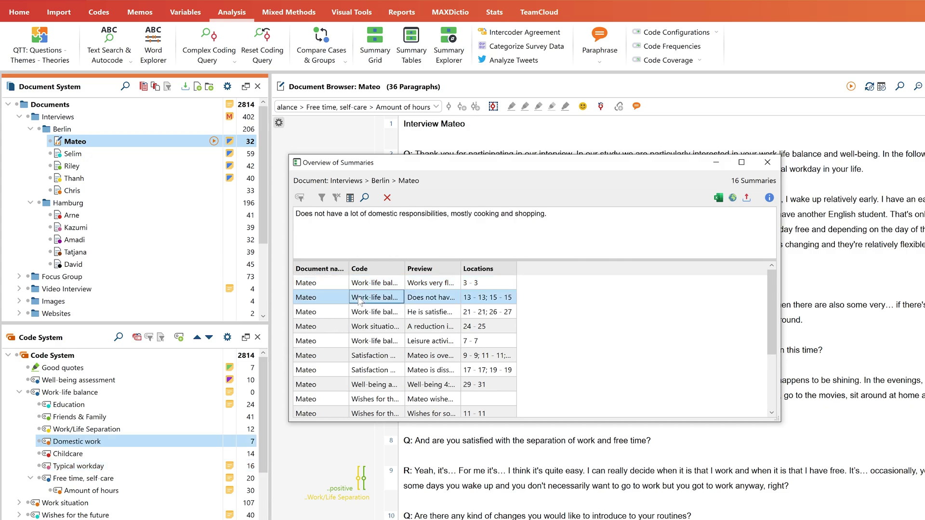
pyautogui.click(369, 314)
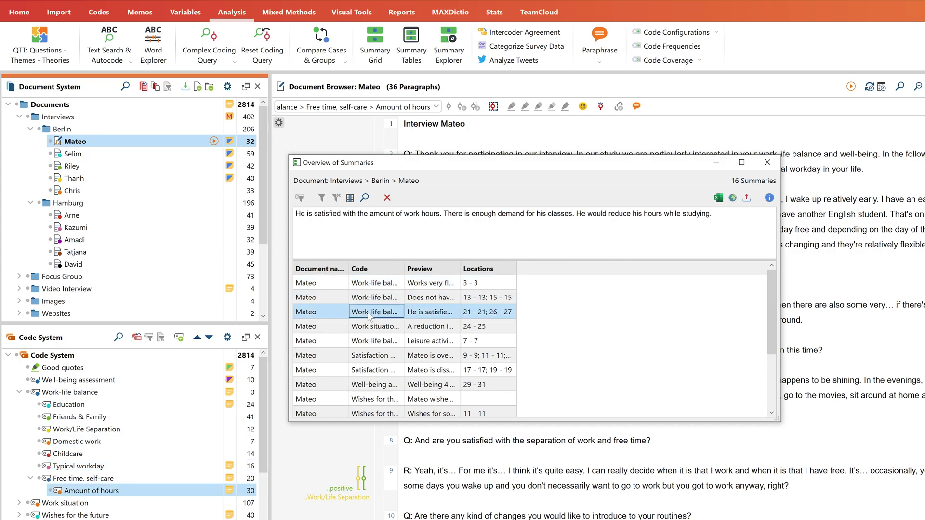
pyautogui.click(374, 327)
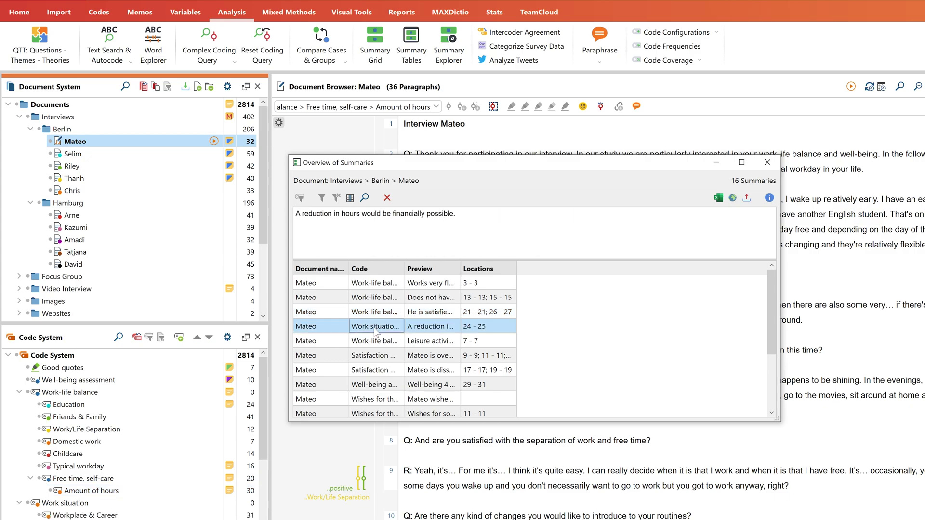